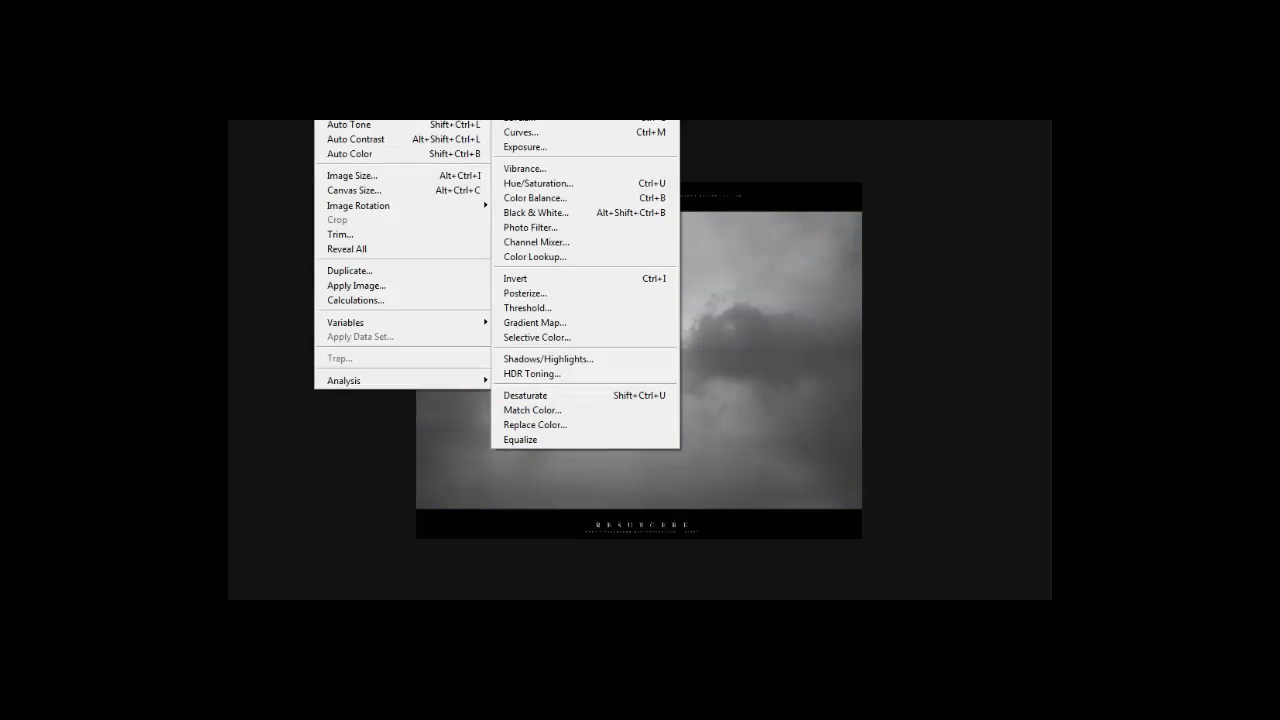
# - Select the grey clouds' shadow tones using Color Range set to Shadows
pyautogui.click(462, 212)
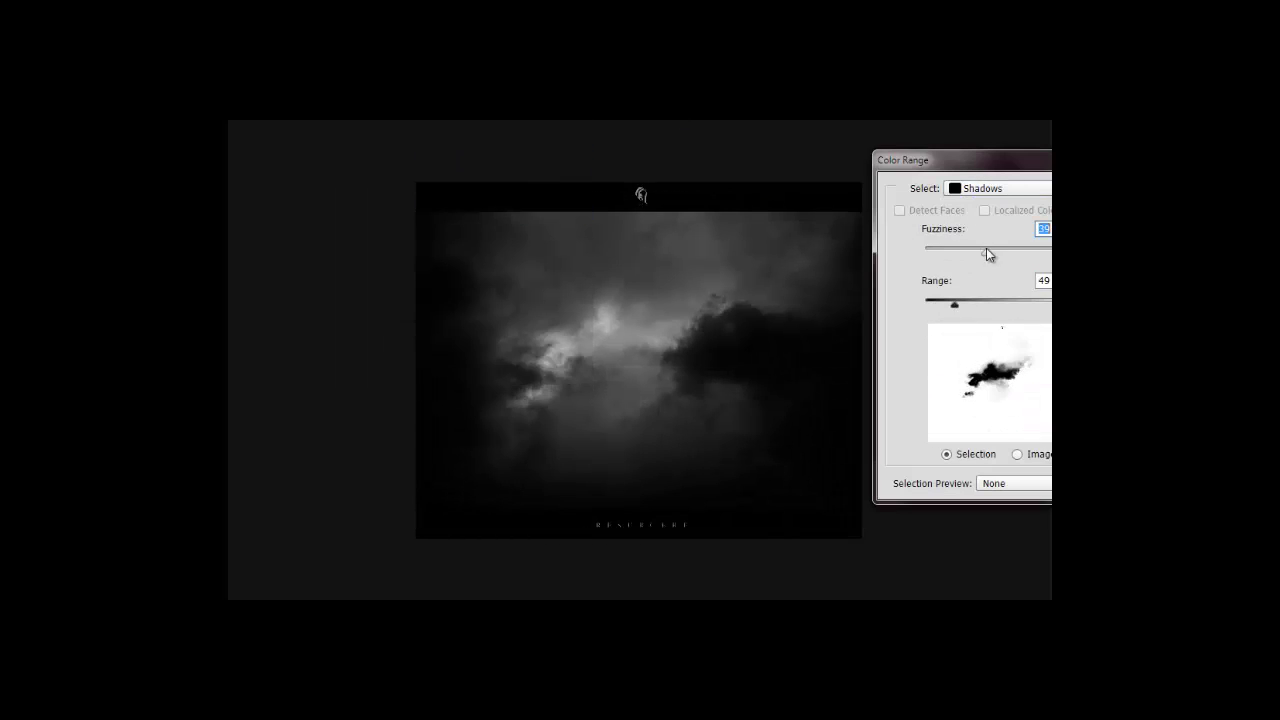
pyautogui.press('Return')
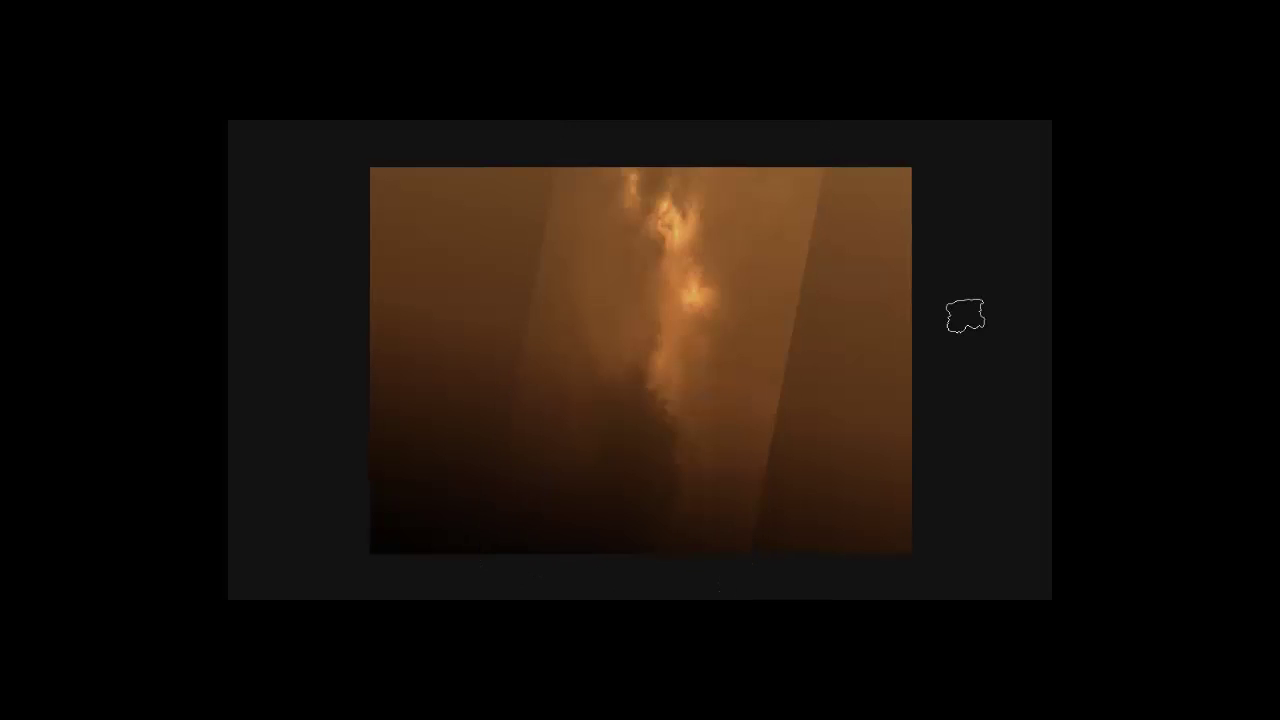
# - Burn the bright flame band's edge and parts of its core darker
pyautogui.moveTo(800, 370); pyautogui.dragTo(815, 252)
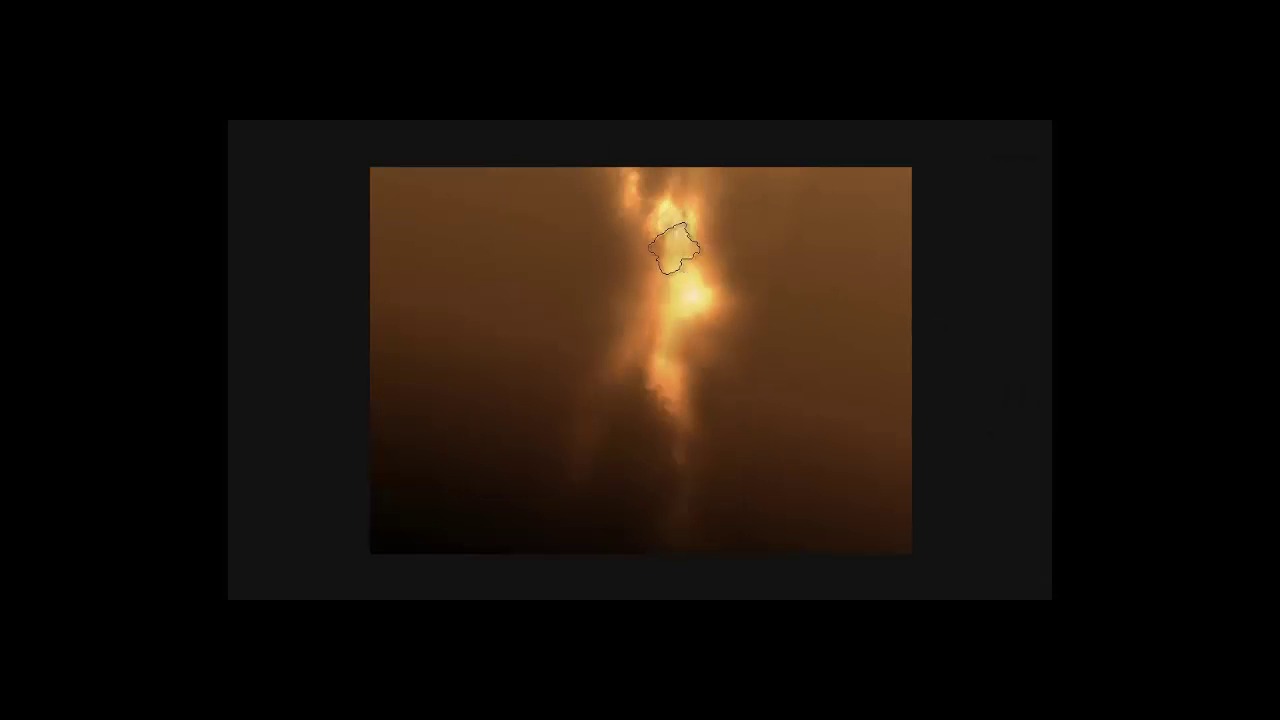
pyautogui.moveTo(674, 248); pyautogui.dragTo(666, 323)
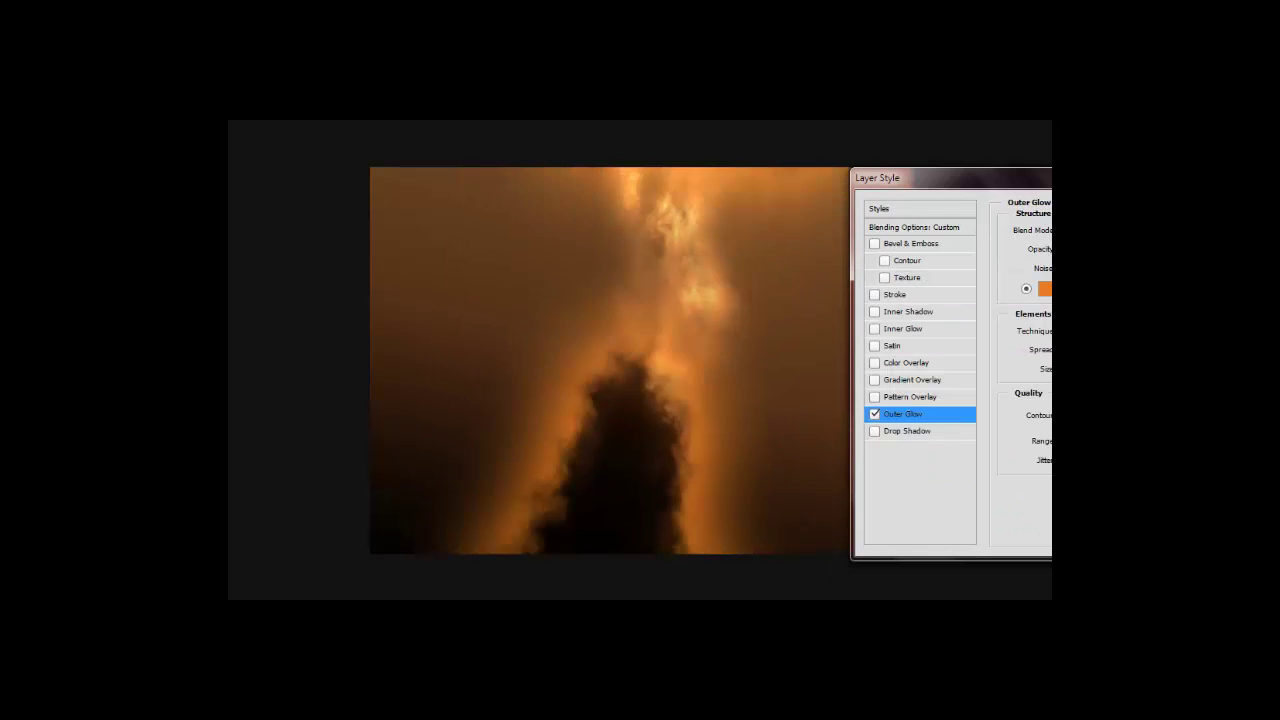
# - Toggle the smoke's orange Outer Glow off and on to compare
pyautogui.click(875, 414)
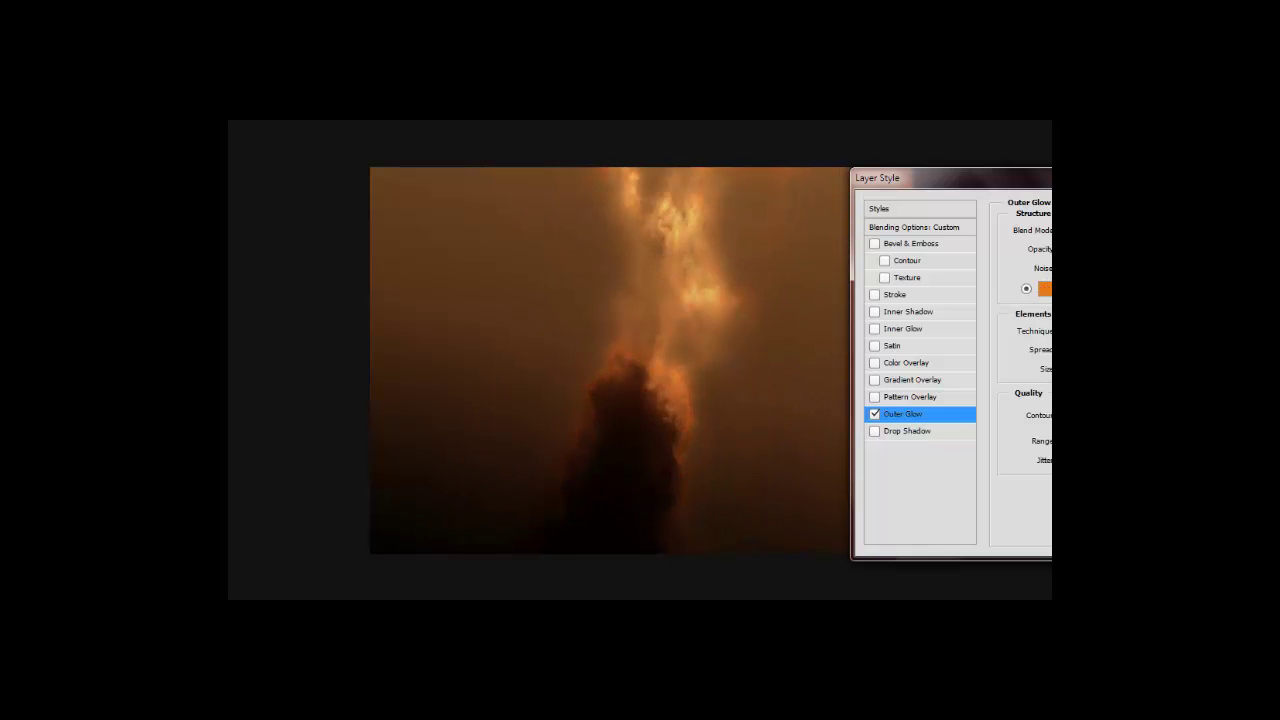
pyautogui.click(875, 414)
pyautogui.click(875, 414)
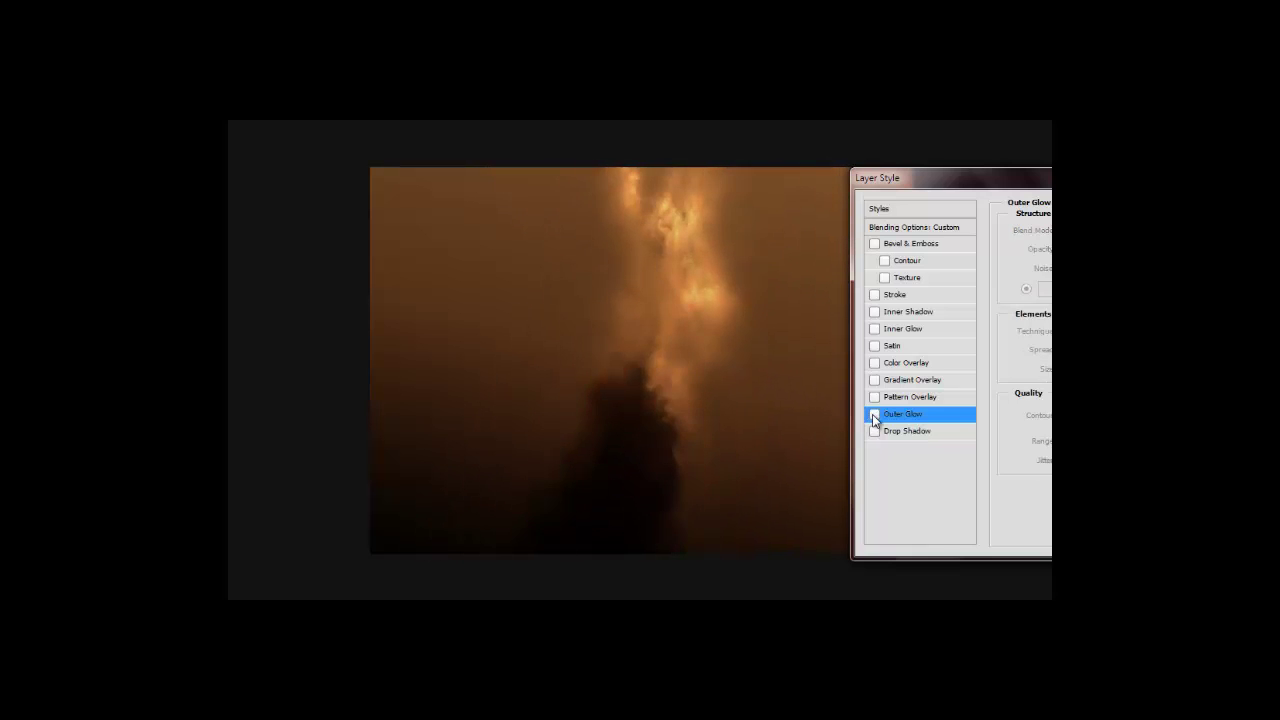
pyautogui.click(875, 414)
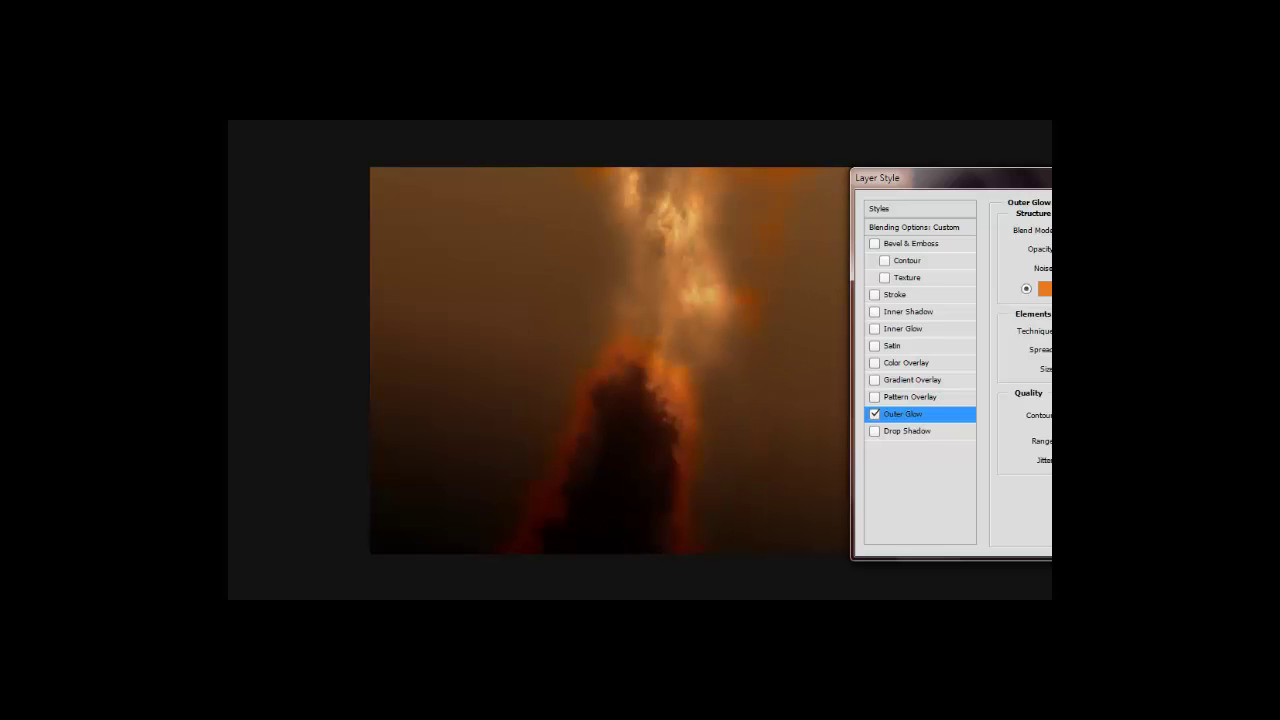
# - Add a red Inner Shadow in Overlay blend mode and close Layer Style
pyautogui.click(852, 311)
pyautogui.click(954, 347)
pyautogui.press('Return')
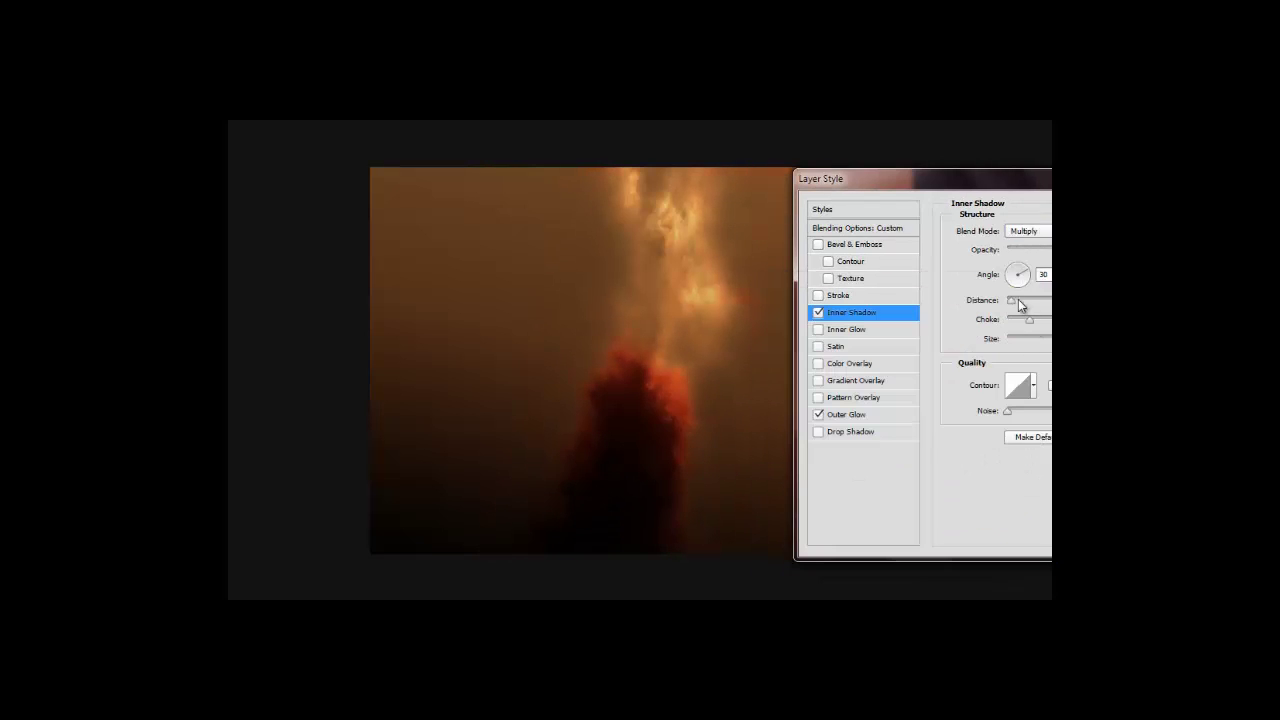
pyautogui.click(1028, 231)
pyautogui.click(1030, 371)
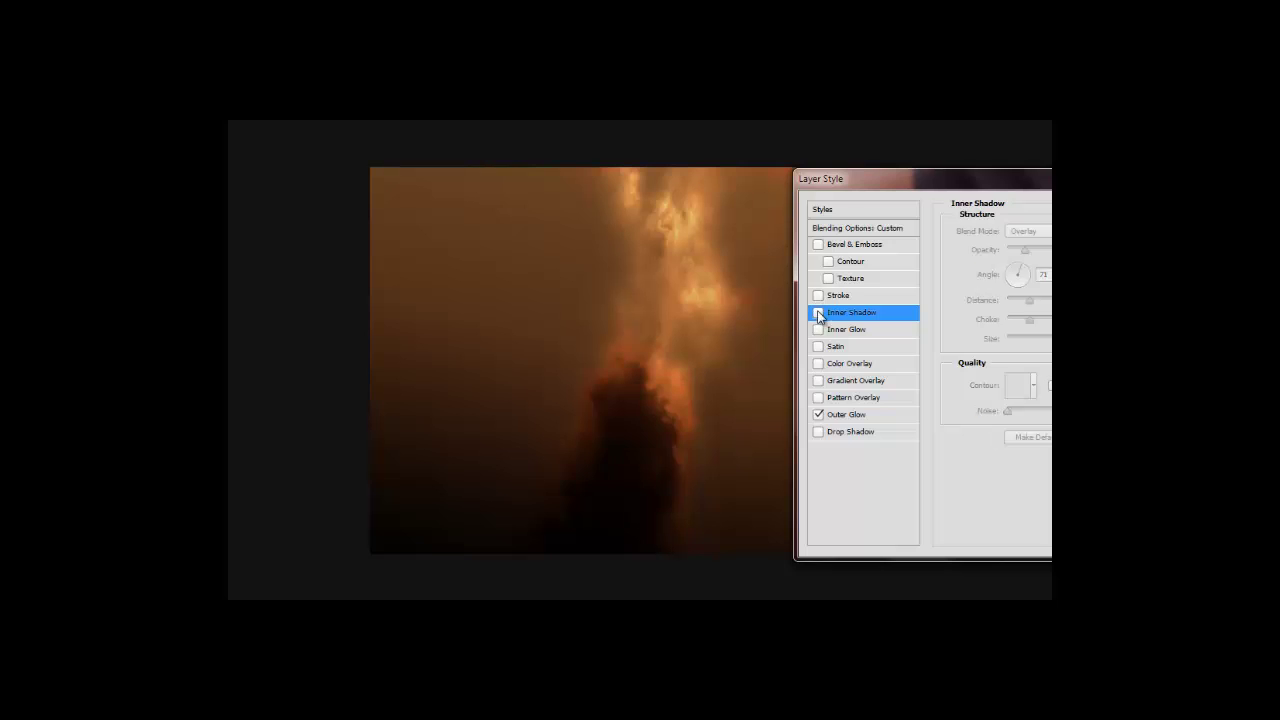
pyautogui.press('Return')
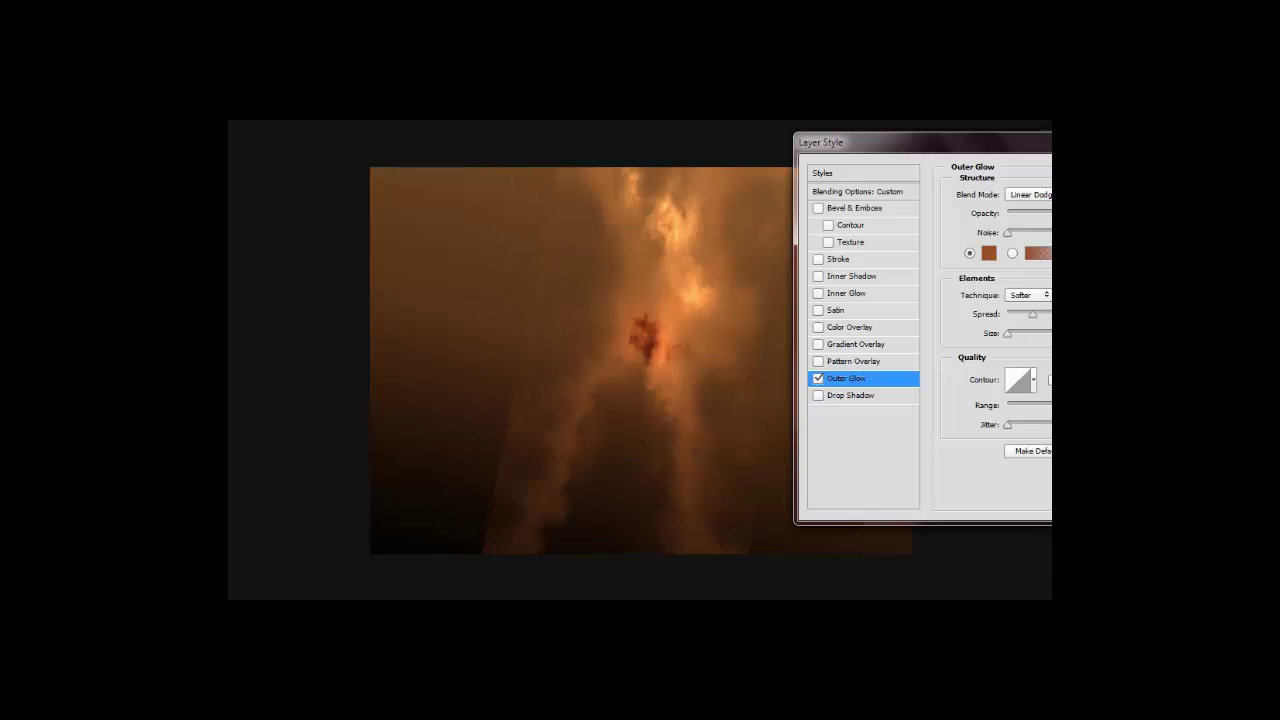
# - Try jagged-ring and rising-curve glow contours and several glow blend modes, then apply
pyautogui.click(1033, 380)
pyautogui.click(997, 442)
pyautogui.click(1020, 415)
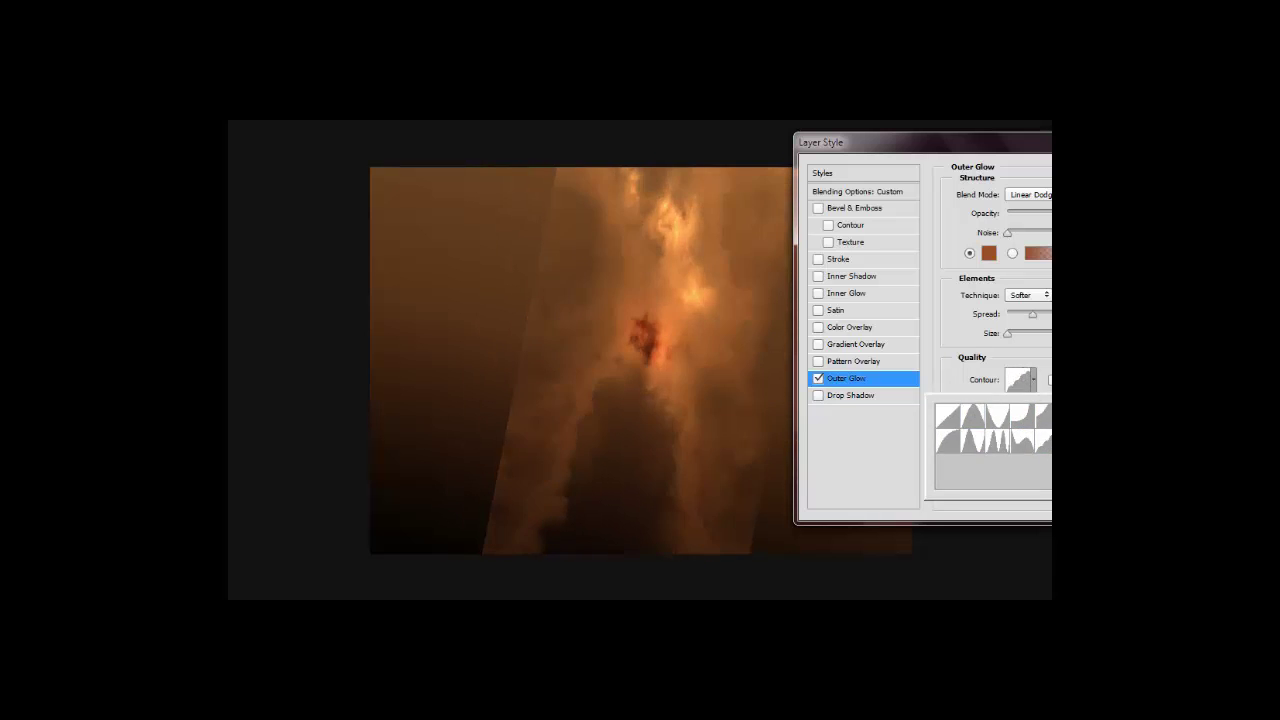
pyautogui.press('Down')
pyautogui.press('Down')
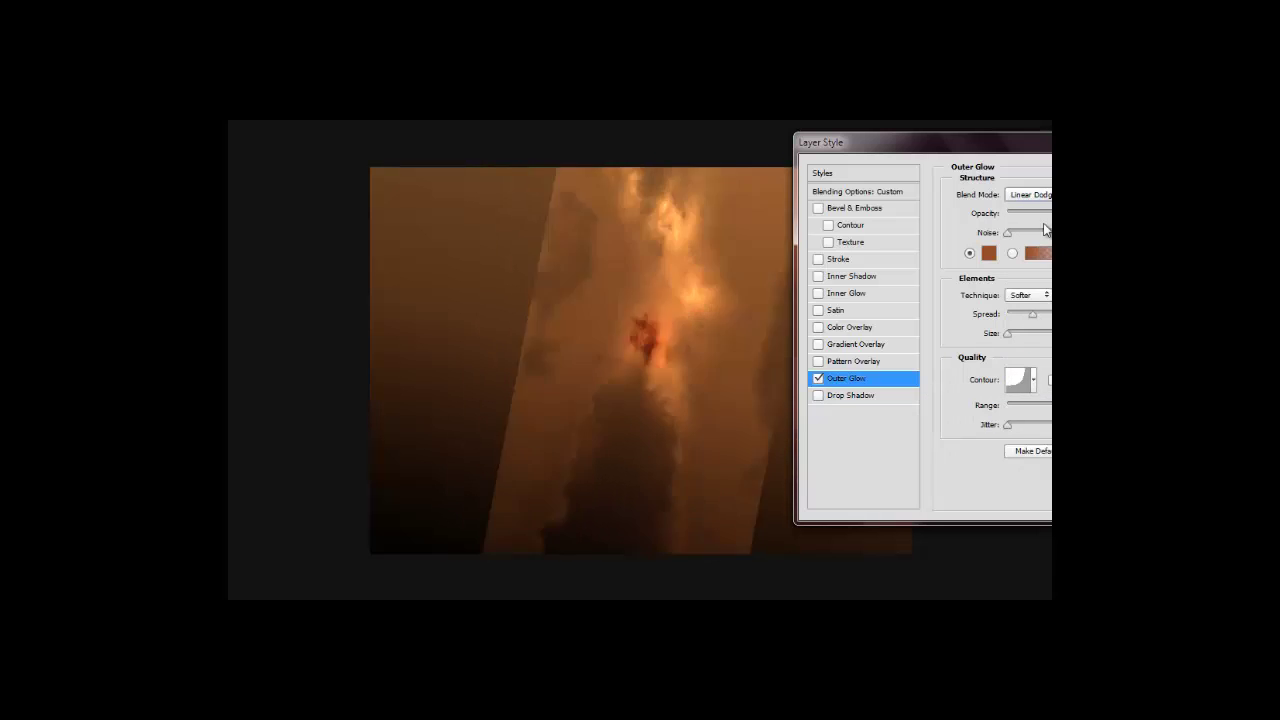
pyautogui.press('Down')
pyautogui.press('Down')
pyautogui.press('Down')
pyautogui.press('Down')
pyautogui.press('Down')
pyautogui.press('Down')
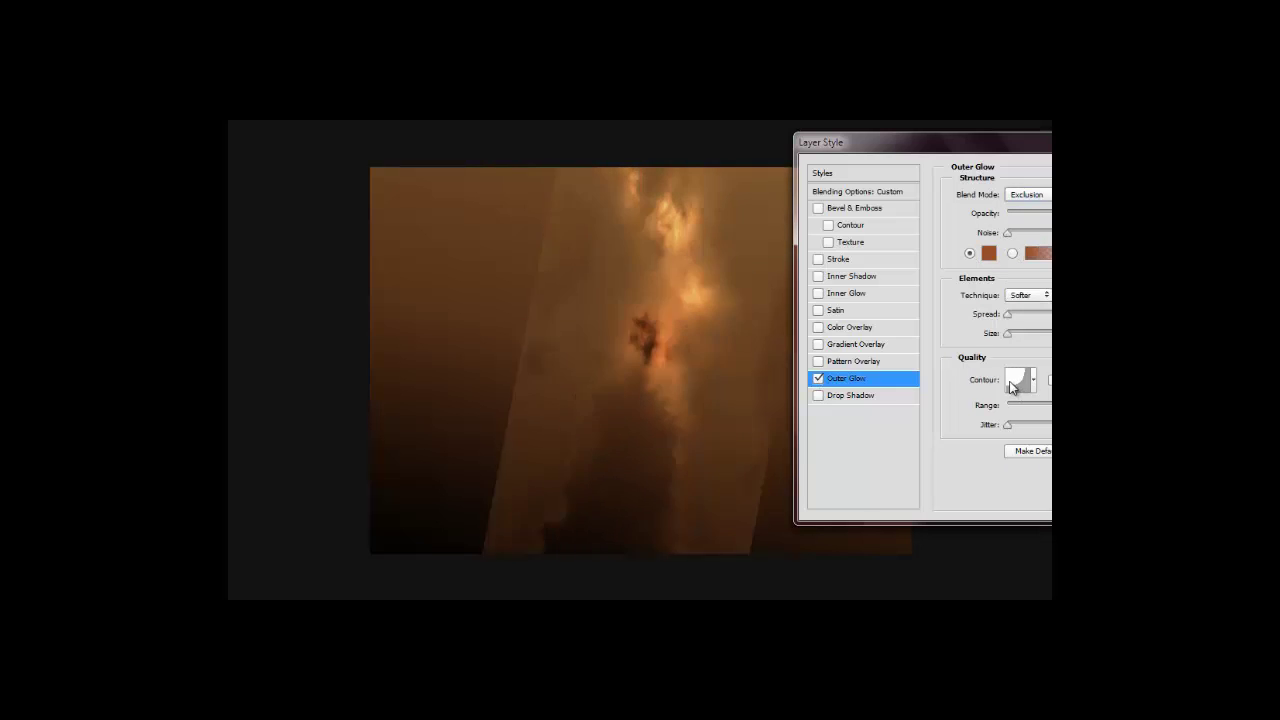
pyautogui.press('Down')
pyautogui.press('Return')
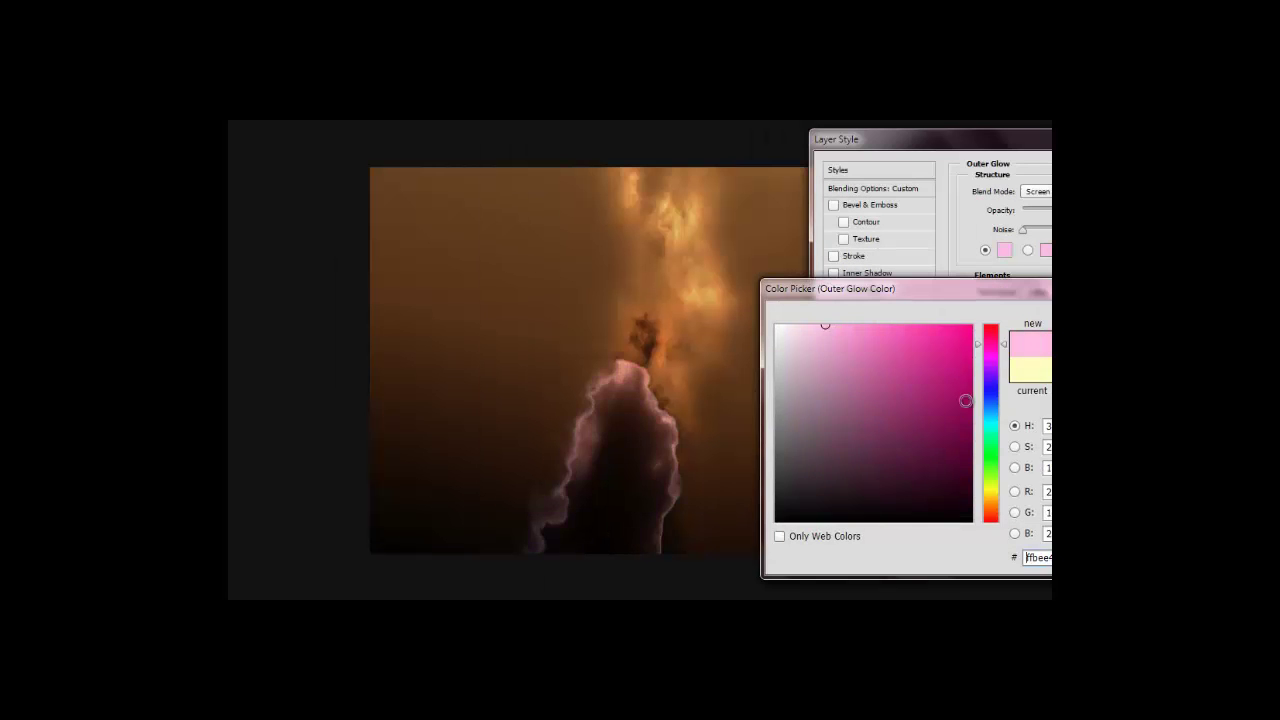
# - Cycle the glow blend mode from Color Dodge onward, then close Layer Style and dismiss Stylize filters
pyautogui.press('Down')
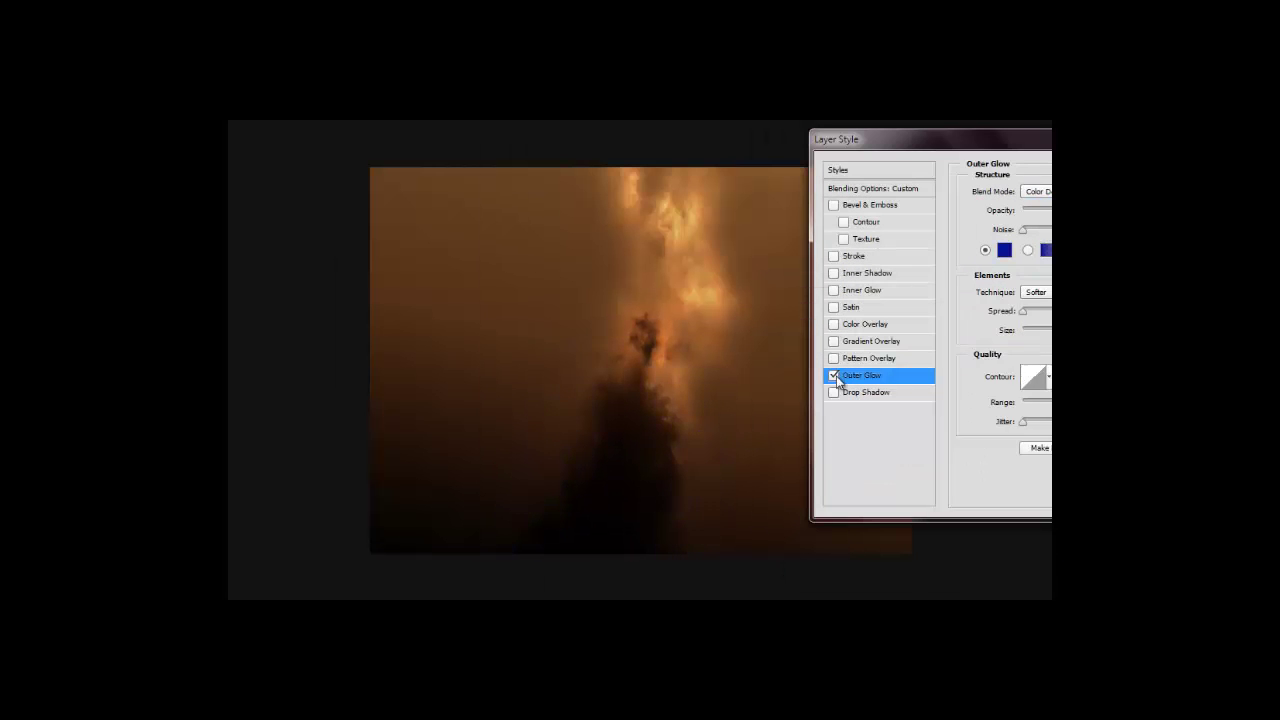
pyautogui.press('Down')
pyautogui.press('Down')
pyautogui.press('Down')
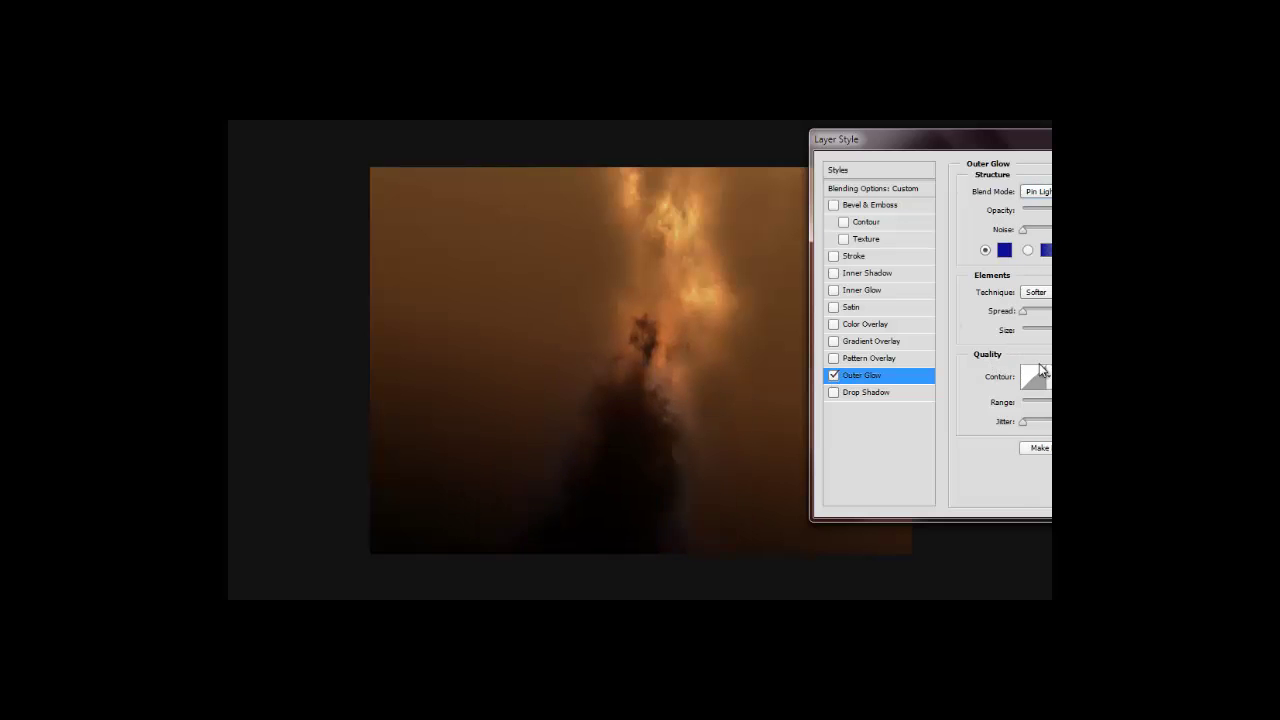
pyautogui.press('Down')
pyautogui.press('Down')
pyautogui.press('Down')
pyautogui.press('Down')
pyautogui.press('Down')
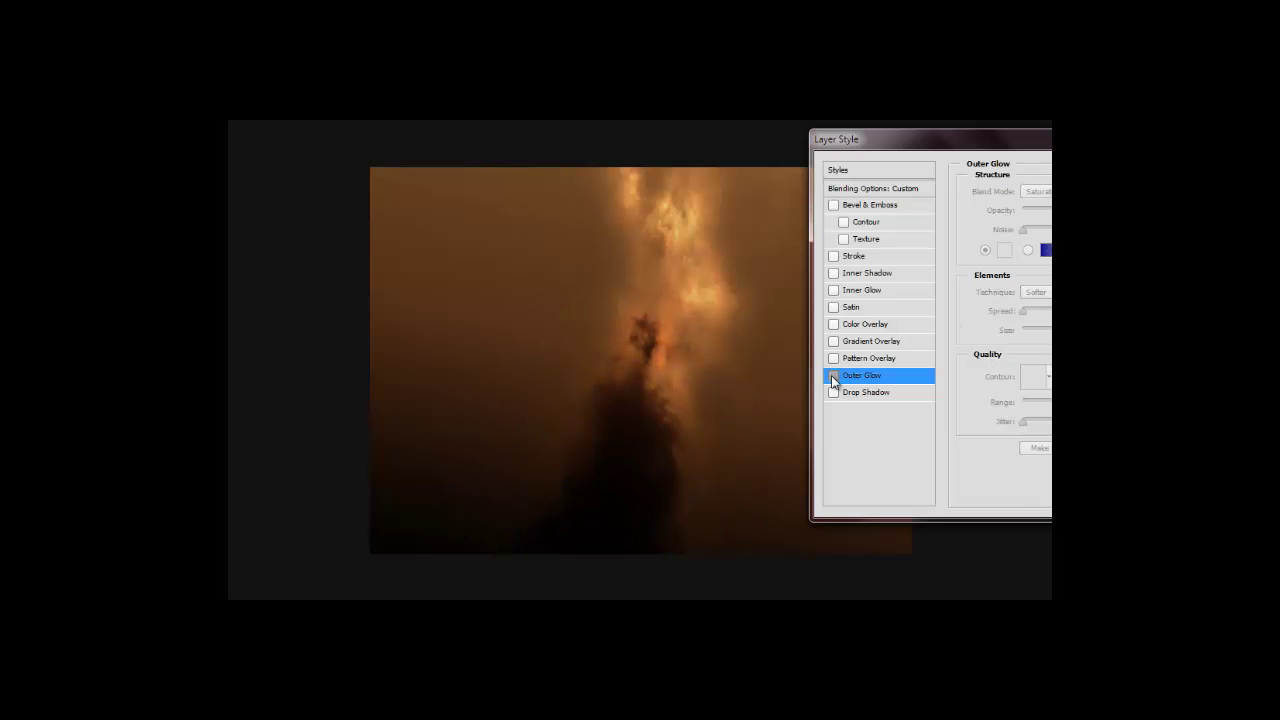
pyautogui.press('Return')
pyautogui.hotkey('alt', 't')
pyautogui.click(428, 427)
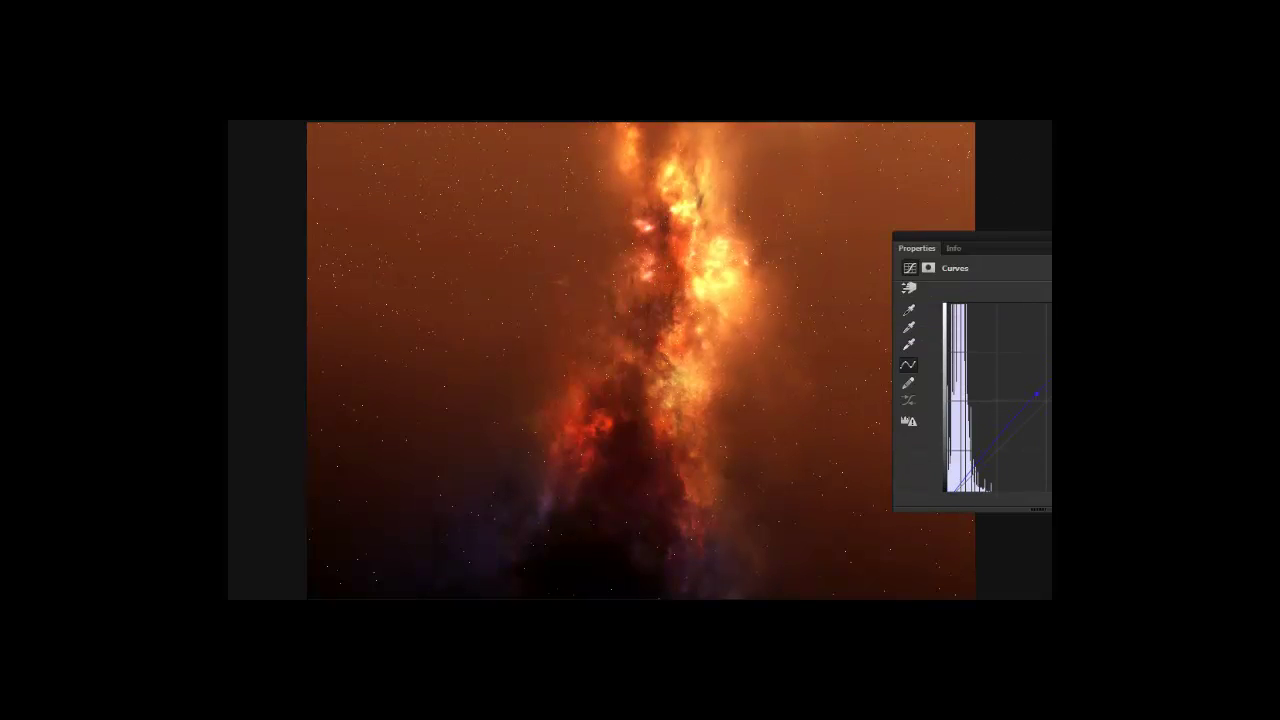
# - Switch the Curves adjustment to the Red channel
pyautogui.click(1000, 303)
pyautogui.click(1000, 330)
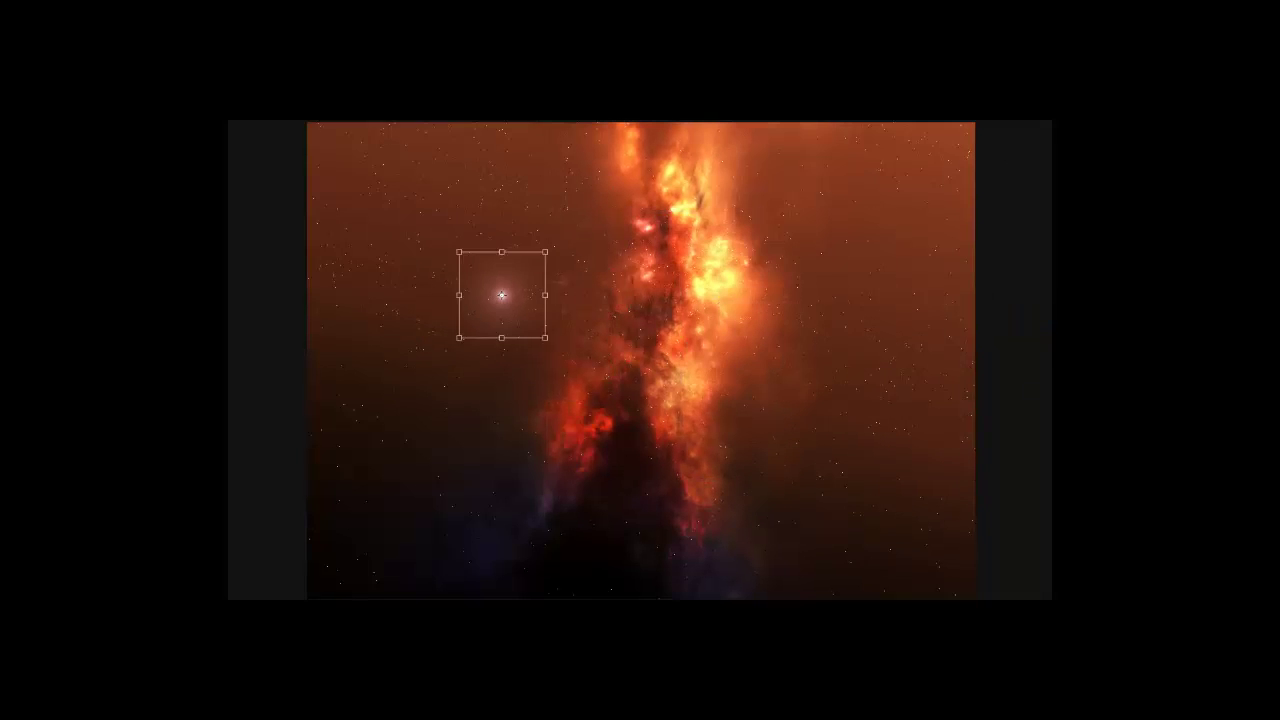
# - Spread star copies over the nebula and add a small lens-flare sparkle mid-nebula
pyautogui.moveTo(510, 302)
pyautogui.mouseDown()
pyautogui.moveTo(490, 556)
pyautogui.moveTo(612, 432)
pyautogui.moveTo(648, 290)
pyautogui.moveTo(695, 458)
pyautogui.moveTo(501, 295)
pyautogui.moveTo(496, 550)
pyautogui.moveTo(606, 423)
pyautogui.moveTo(635, 357)
pyautogui.mouseUp()
pyautogui.moveTo(635, 357)
pyautogui.mouseDown()
pyautogui.moveTo(709, 531)
pyautogui.moveTo(646, 550)
pyautogui.moveTo(655, 258)
pyautogui.moveTo(634, 139)
pyautogui.moveTo(715, 212)
pyautogui.moveTo(680, 252)
pyautogui.moveTo(683, 272)
pyautogui.mouseUp()
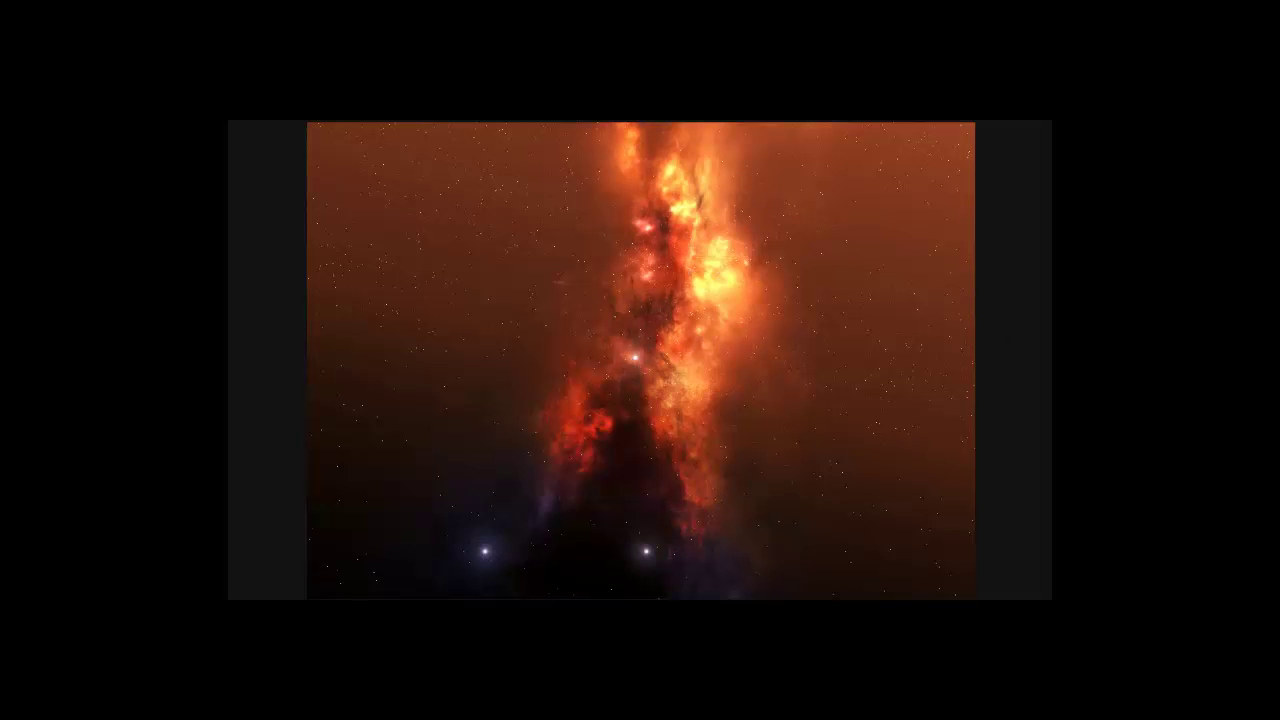
pyautogui.moveTo(485, 550); pyautogui.dragTo(667, 153)
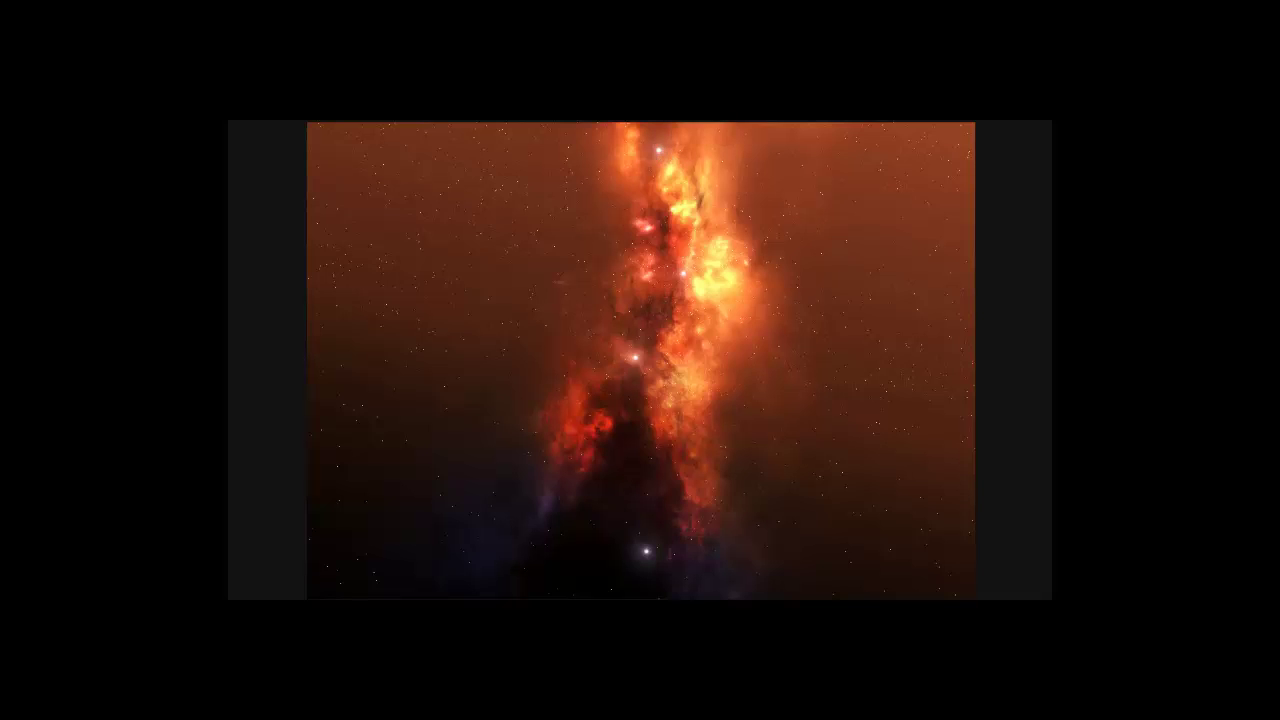
pyautogui.hotkey('ctrl', 'v')
pyautogui.hotkey('ctrl', 't')
pyautogui.moveTo(694, 434)
pyautogui.mouseDown()
pyautogui.moveTo(563, 321)
pyautogui.moveTo(635, 357)
pyautogui.mouseUp()
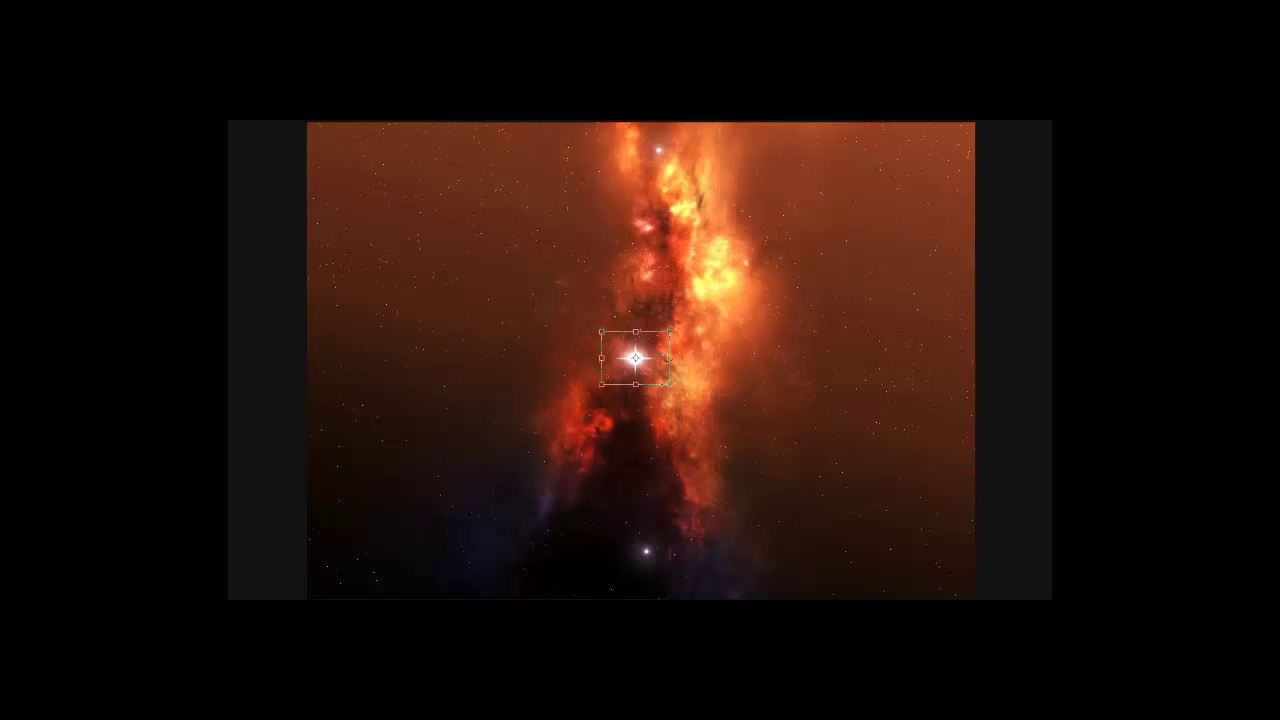
pyautogui.press('Return')
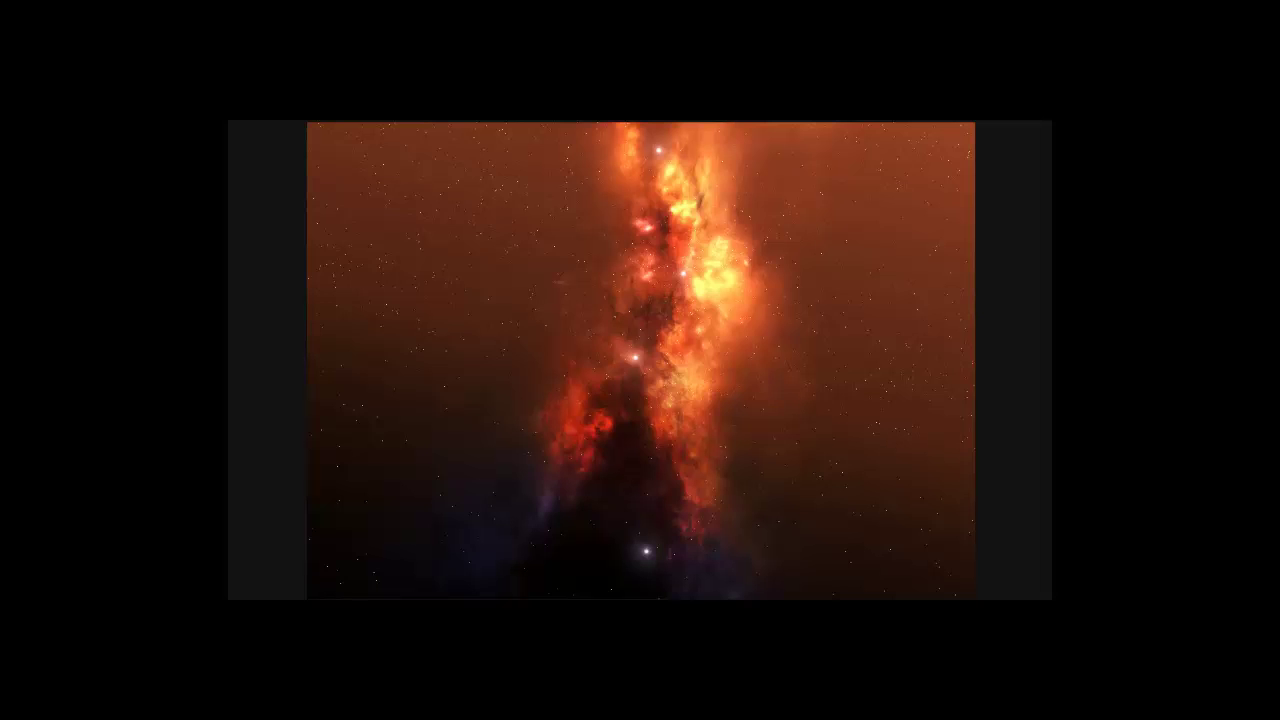
# - Add a shrunken lens flare over the lower star and place a top-star copy near the base
pyautogui.hotkey('ctrl', 'v')
pyautogui.moveTo(523, 283)
pyautogui.mouseDown()
pyautogui.moveTo(657, 323)
pyautogui.moveTo(645, 435)
pyautogui.mouseUp()
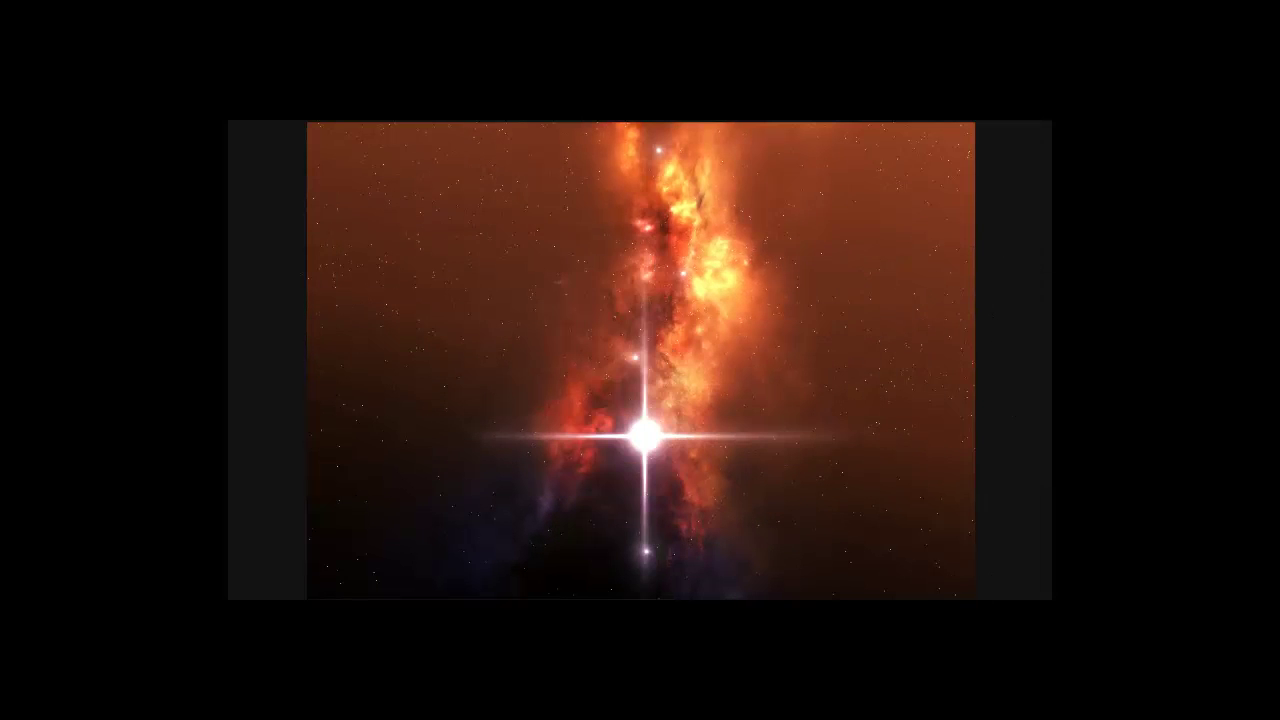
pyautogui.hotkey('ctrl', 't')
pyautogui.moveTo(808, 337); pyautogui.dragTo(686, 443)
pyautogui.press('Return')
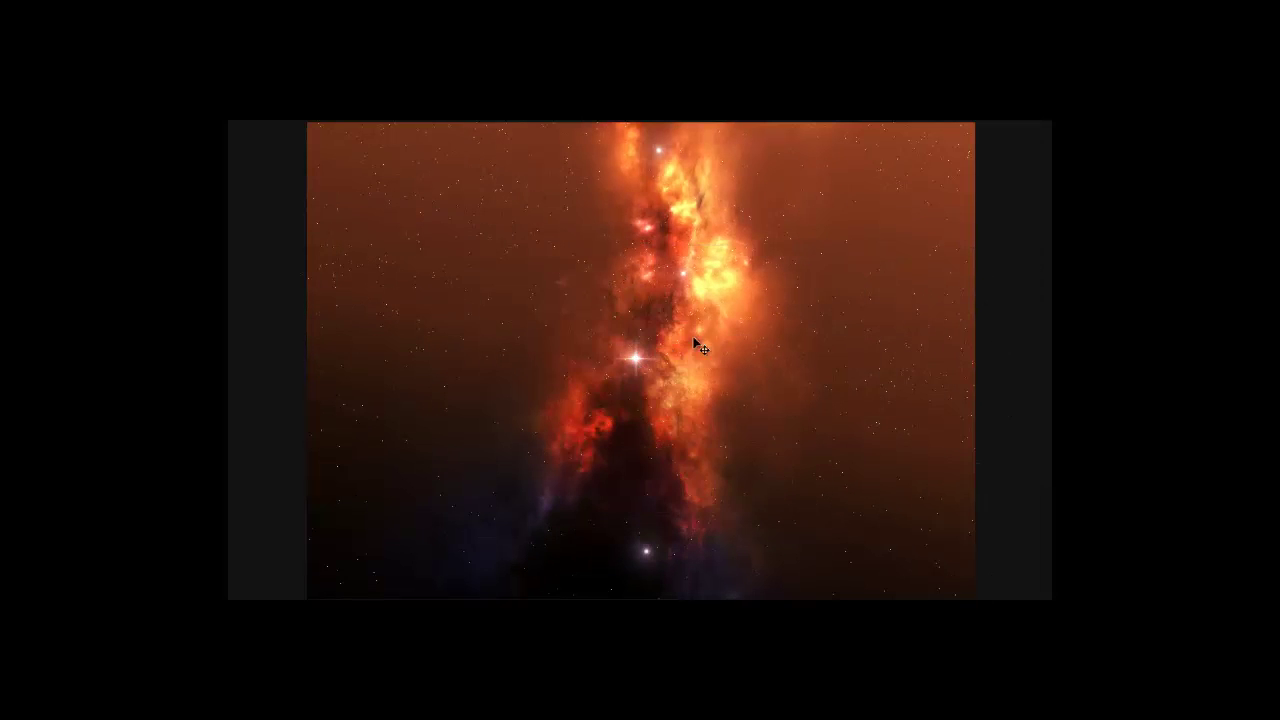
pyautogui.hotkey('ctrl', 't')
pyautogui.moveTo(672, 168); pyautogui.dragTo(658, 568)
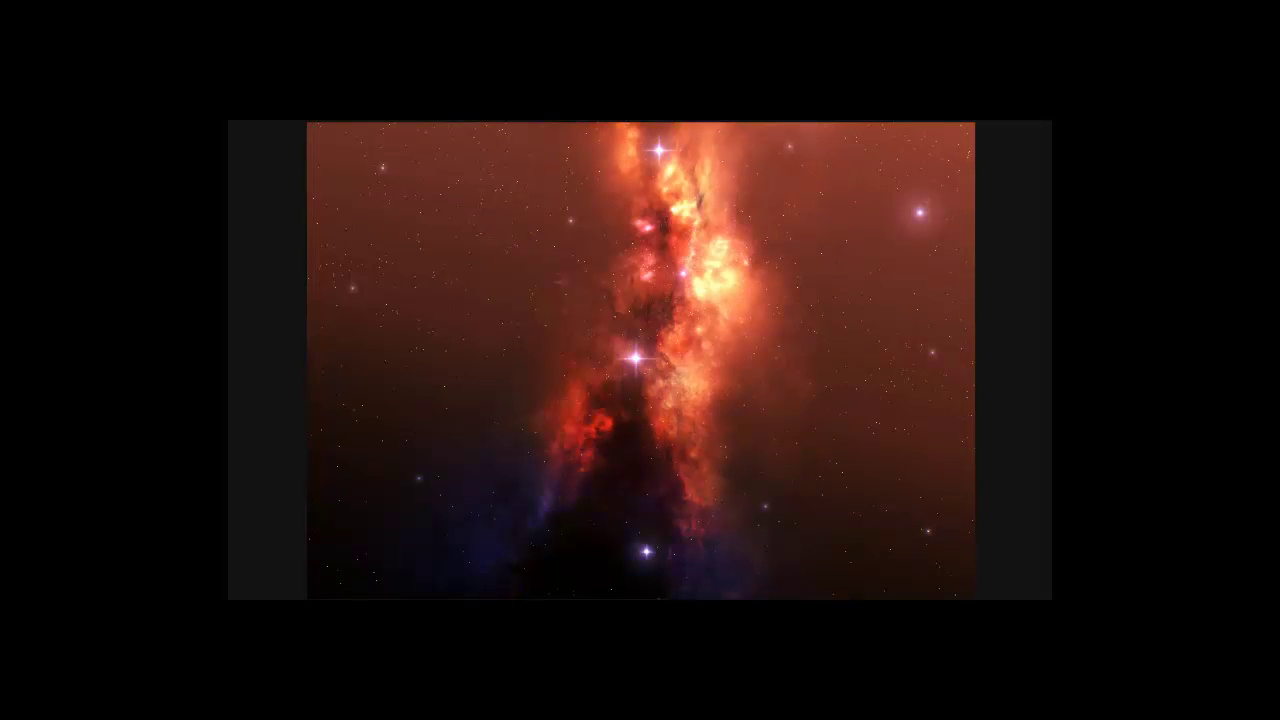
# - Open the Layer menu to finalise and merge the layers
pyautogui.click(358, 122)
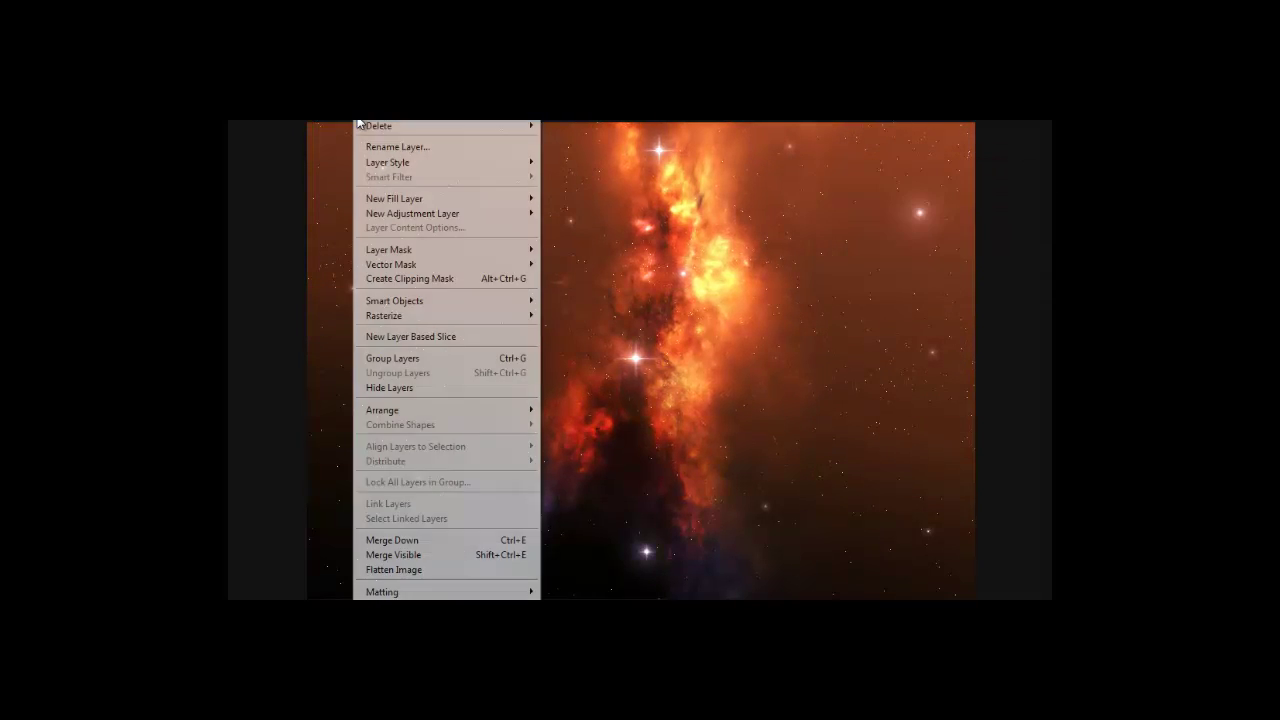